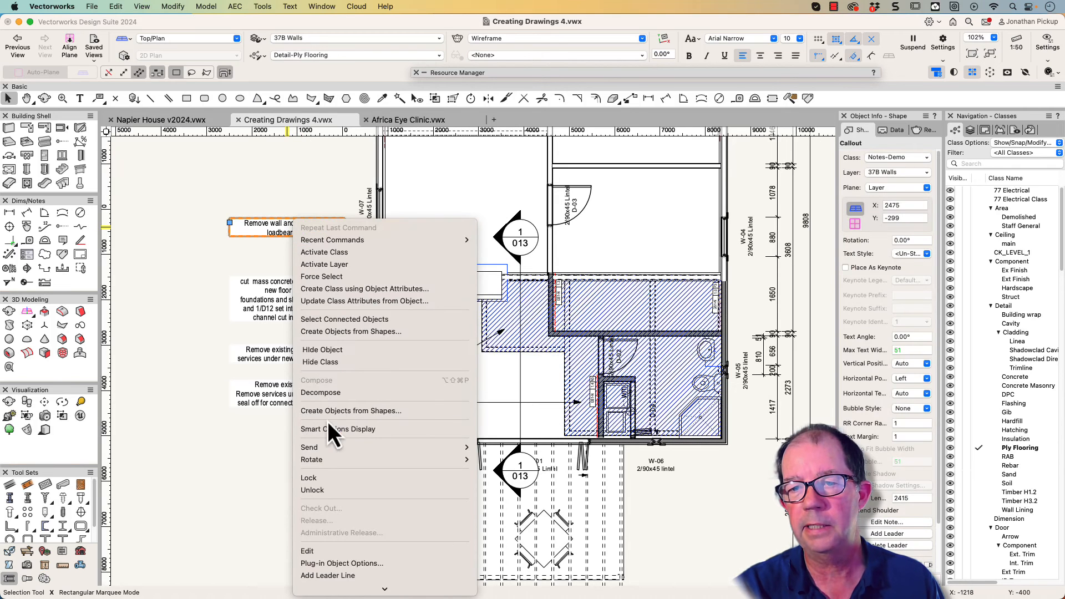
Hide the demolition callout notes left of the plan via the callout's right-click menu
click(320, 349)
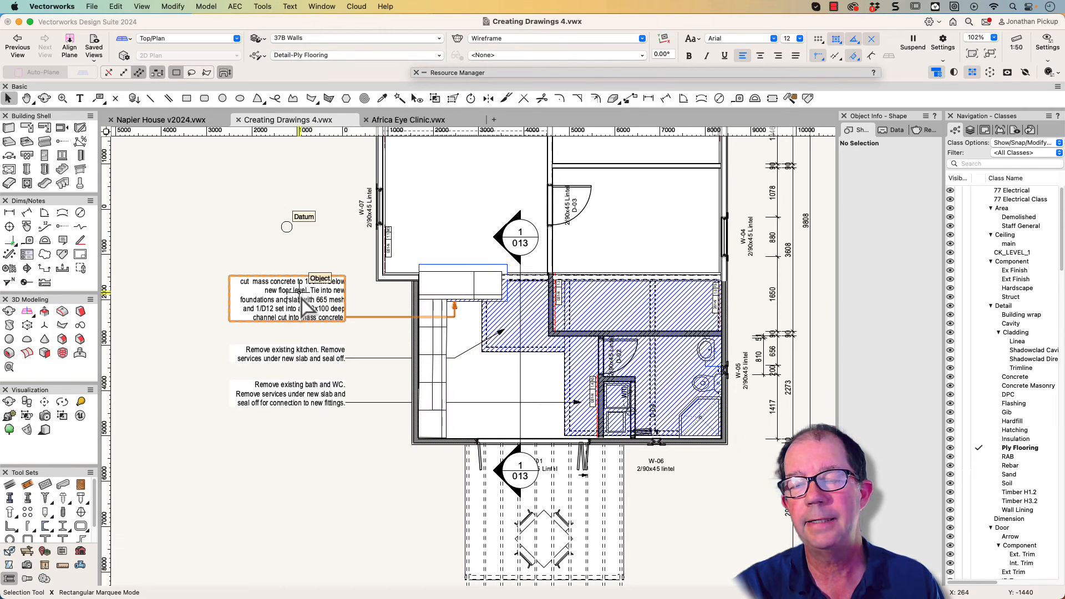
right_click(301, 299)
click(332, 364)
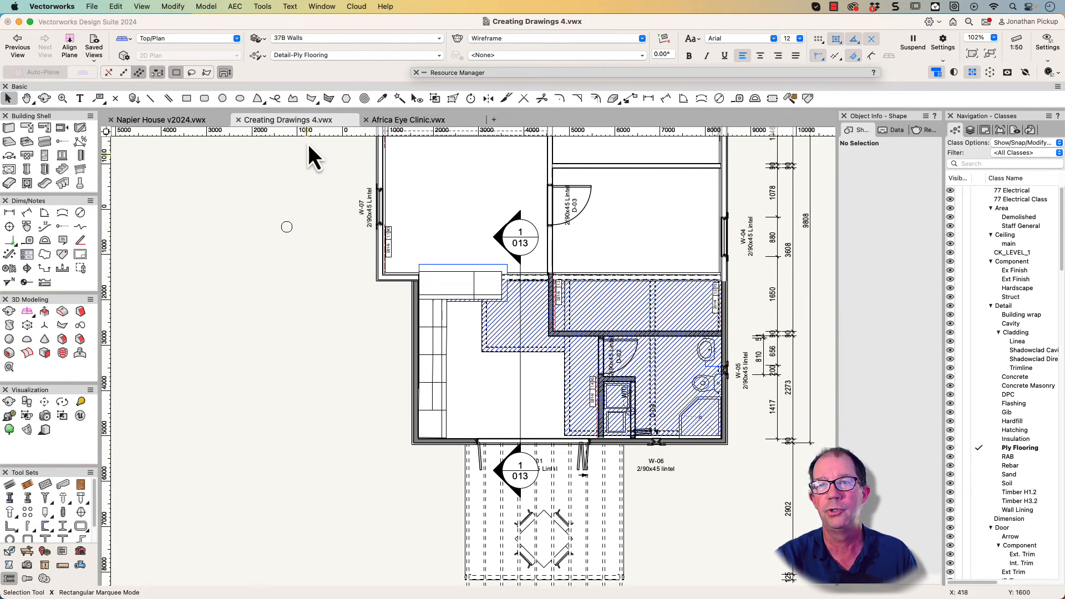
click(262, 8)
mouse_move(269, 297)
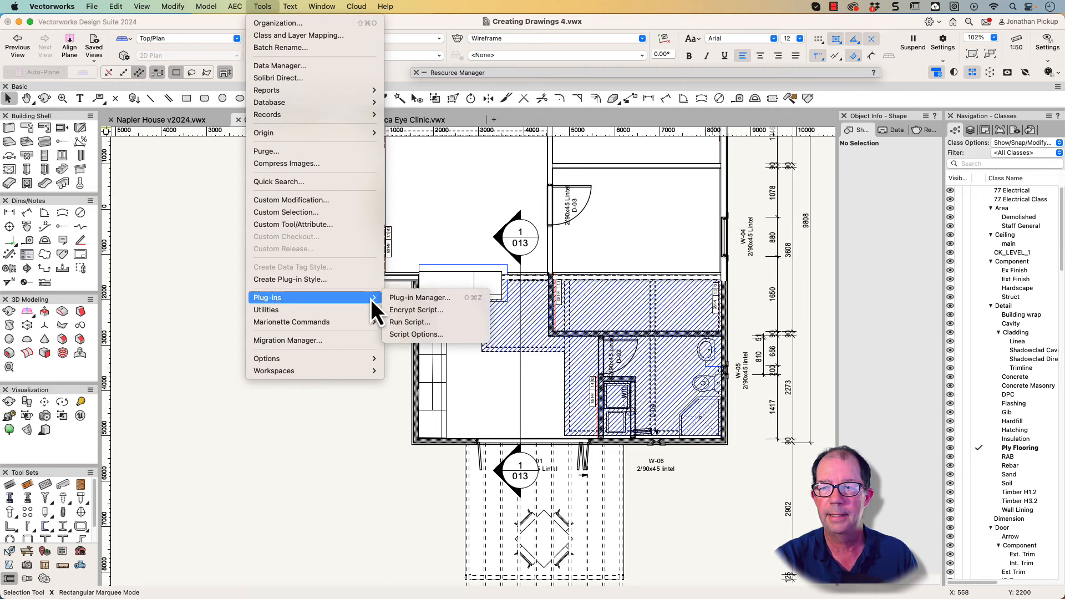
click(422, 304)
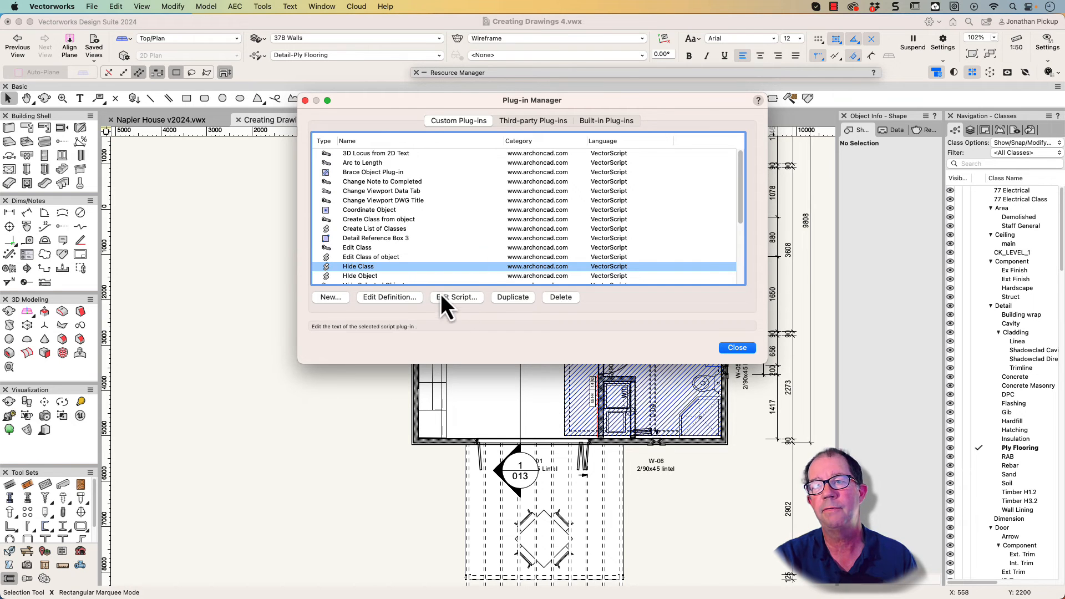
click(533, 121)
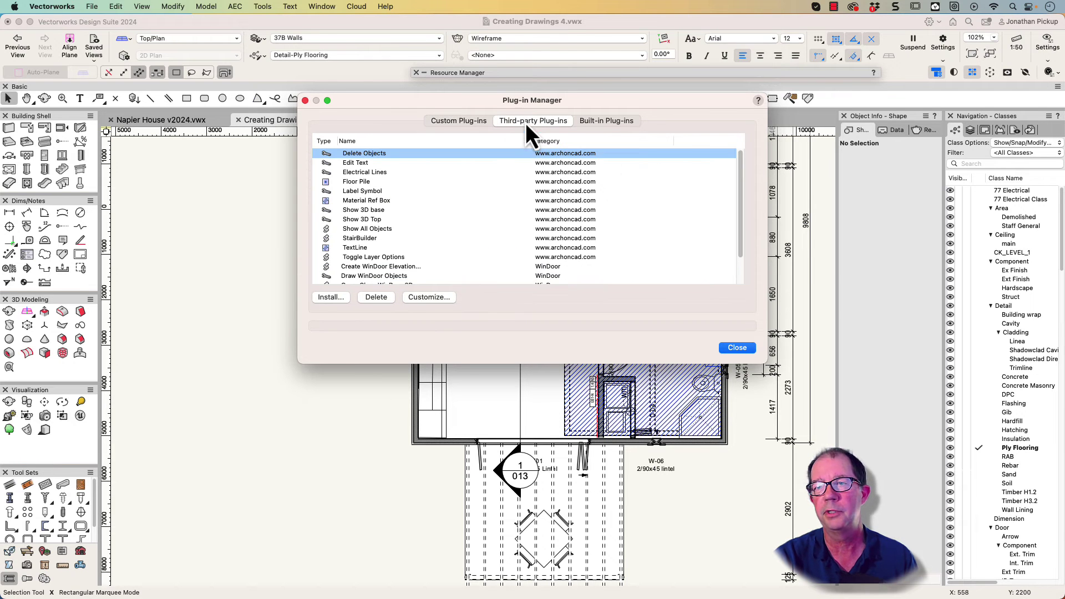
click(329, 297)
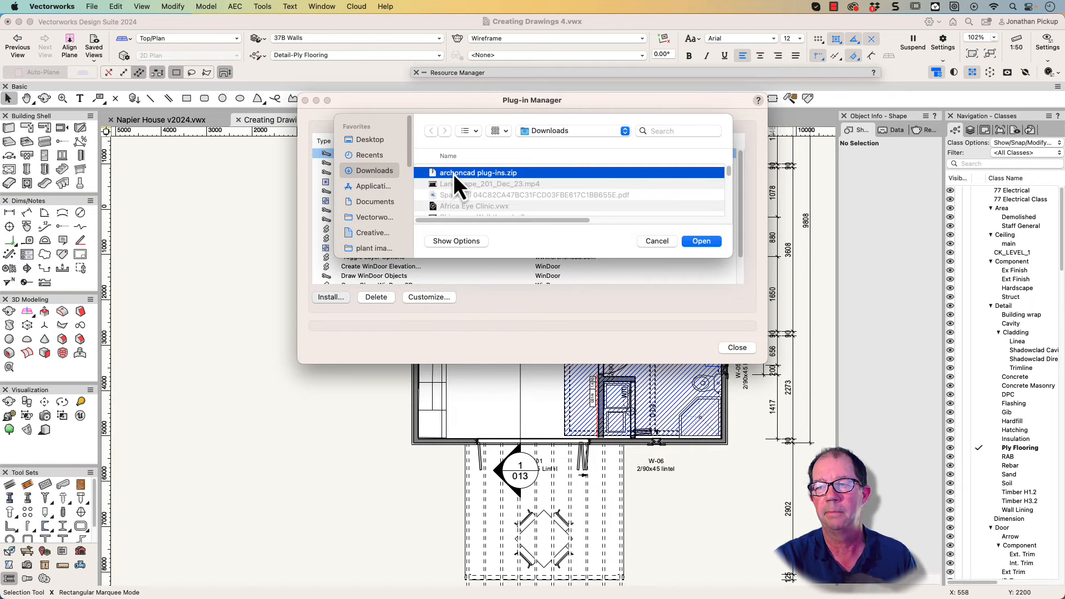
click(667, 243)
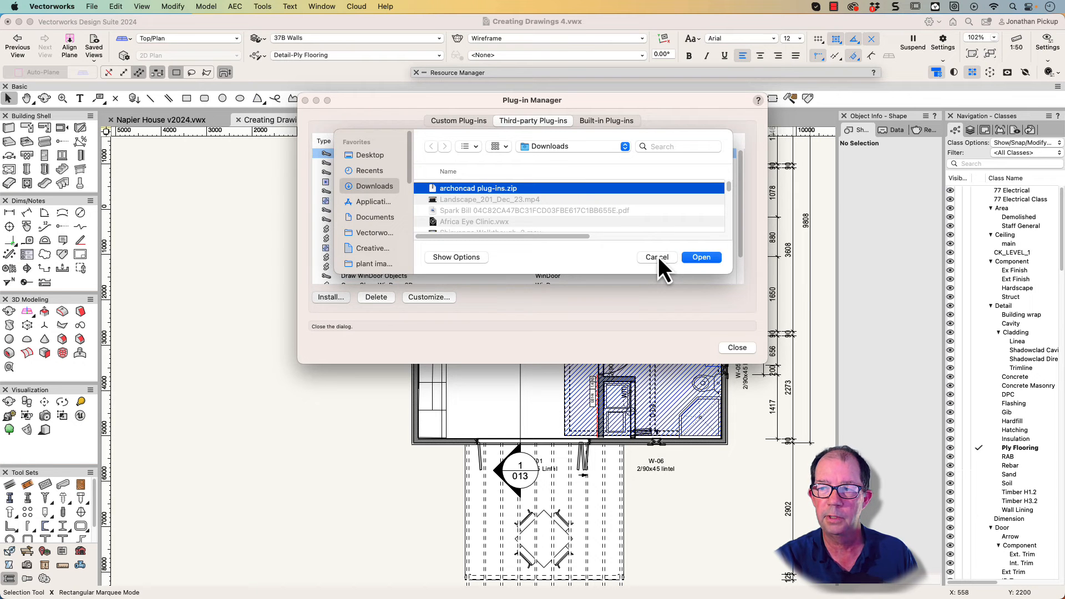
click(656, 258)
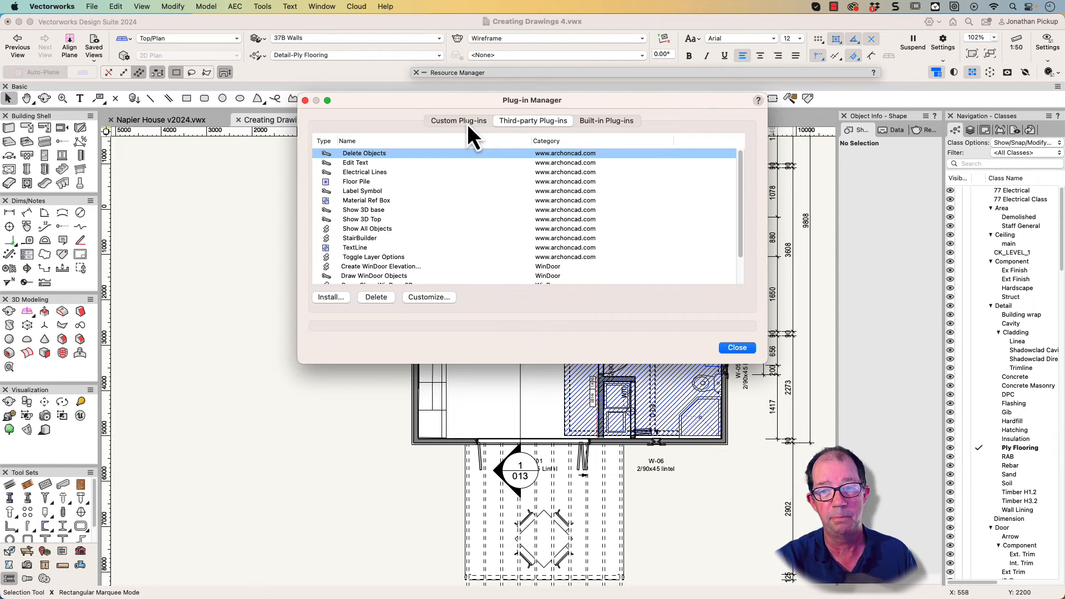
key(Escape)
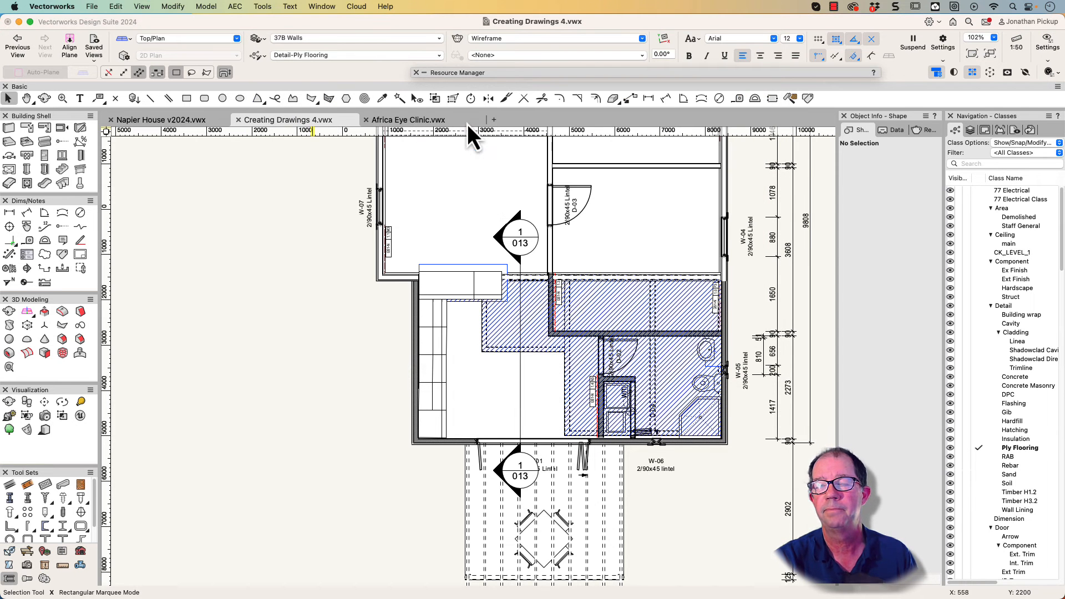
Bring up the workspace editor's Menus list and expand the Object Context menu
click(90, 119)
click(146, 122)
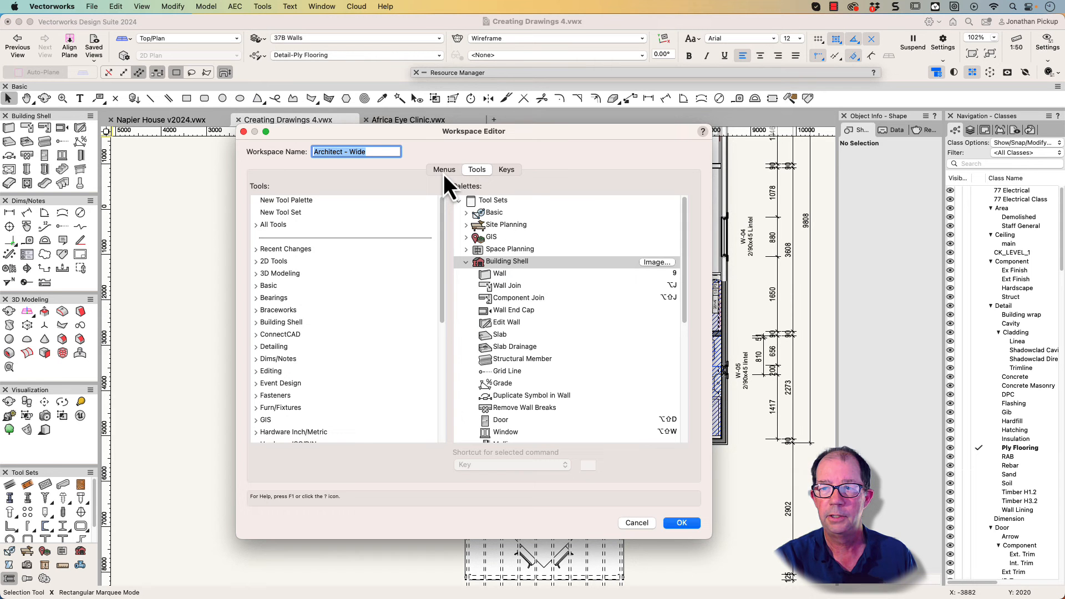
click(445, 170)
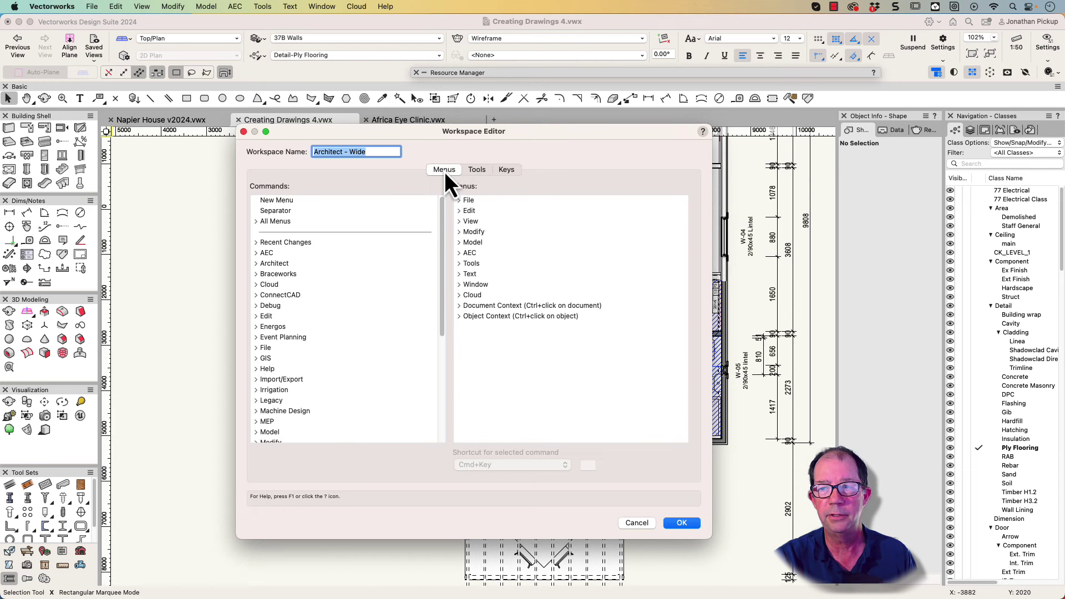
click(459, 316)
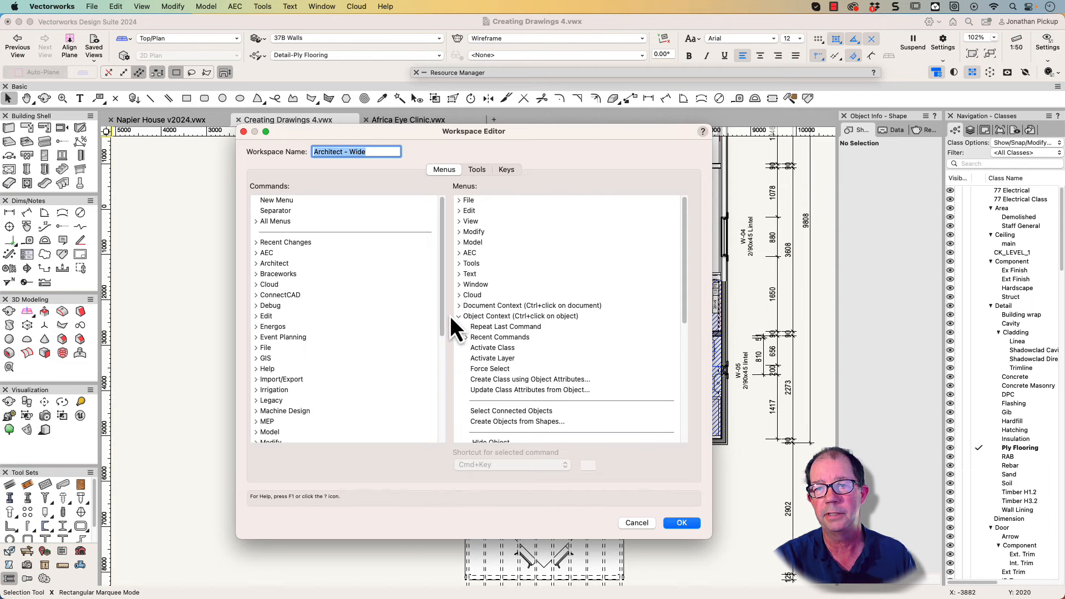
click(453, 319)
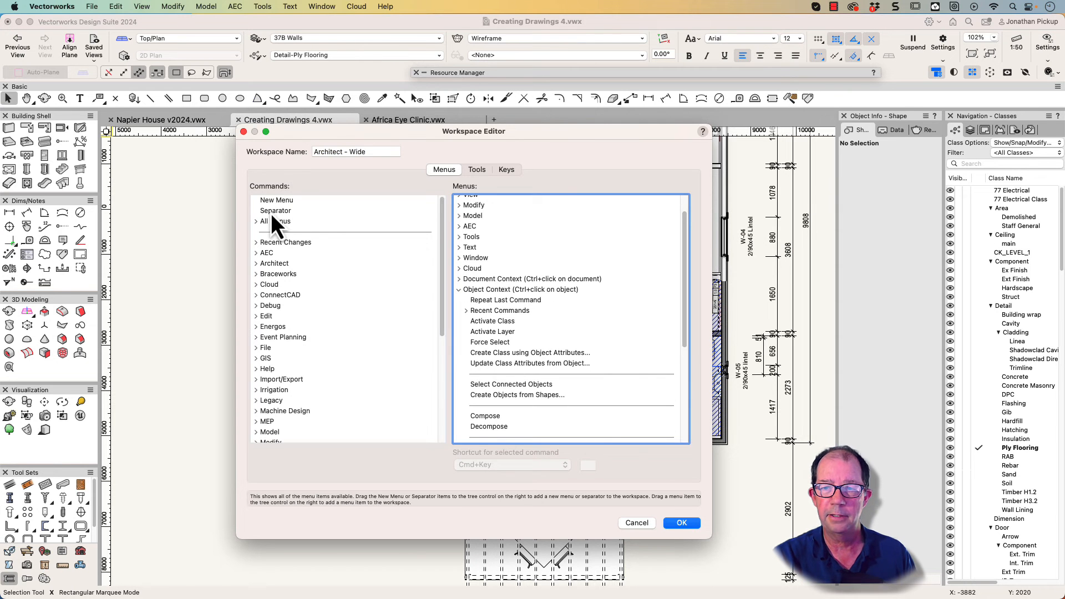
Add a separator above Compose, then Hide Object and Hide Class from the archoncad.com group
click(271, 212)
drag(406, 275, 477, 408)
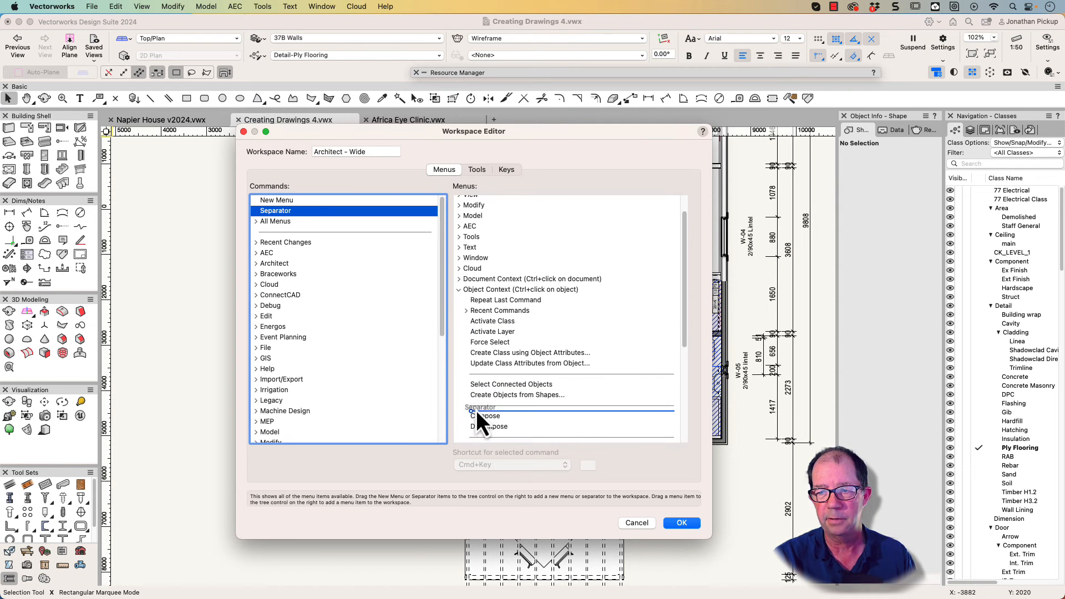
scroll(337, 288, down, 5)
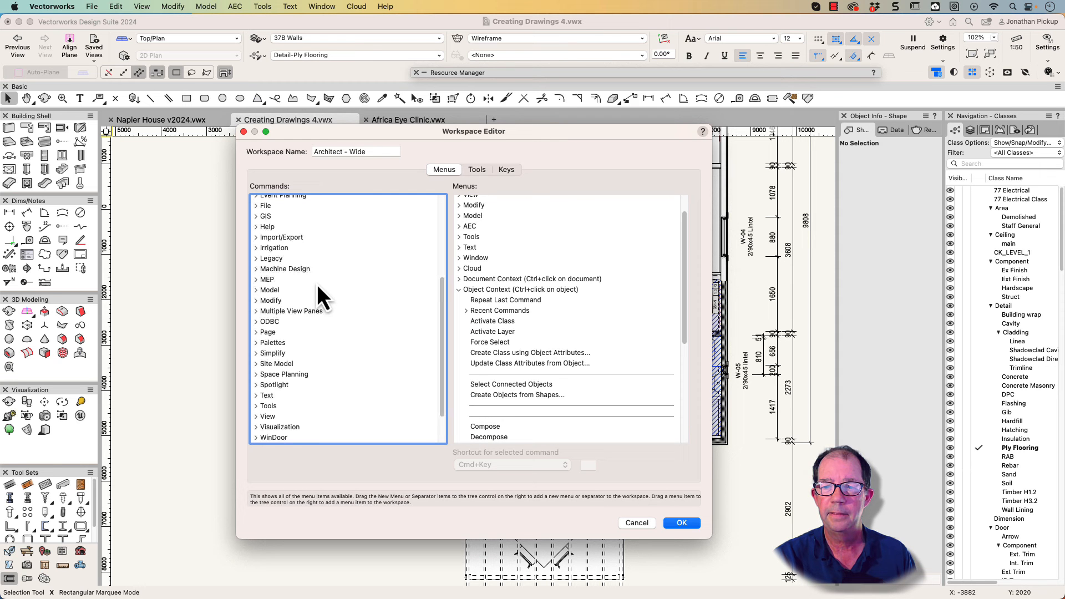
scroll(317, 283, down, 3)
click(256, 438)
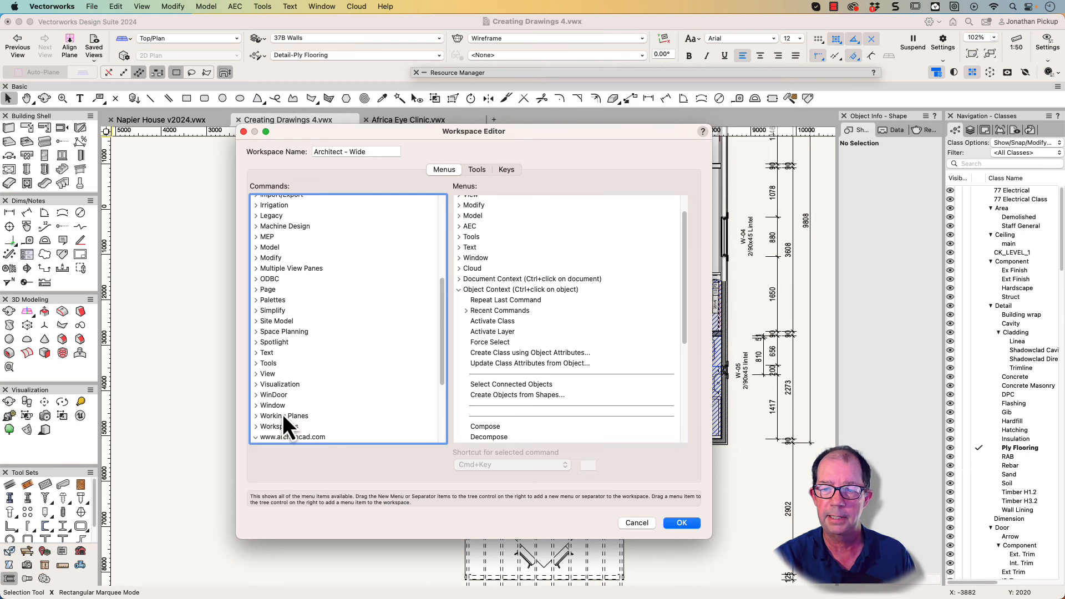
scroll(291, 409, down, 4)
drag(283, 360, 473, 409)
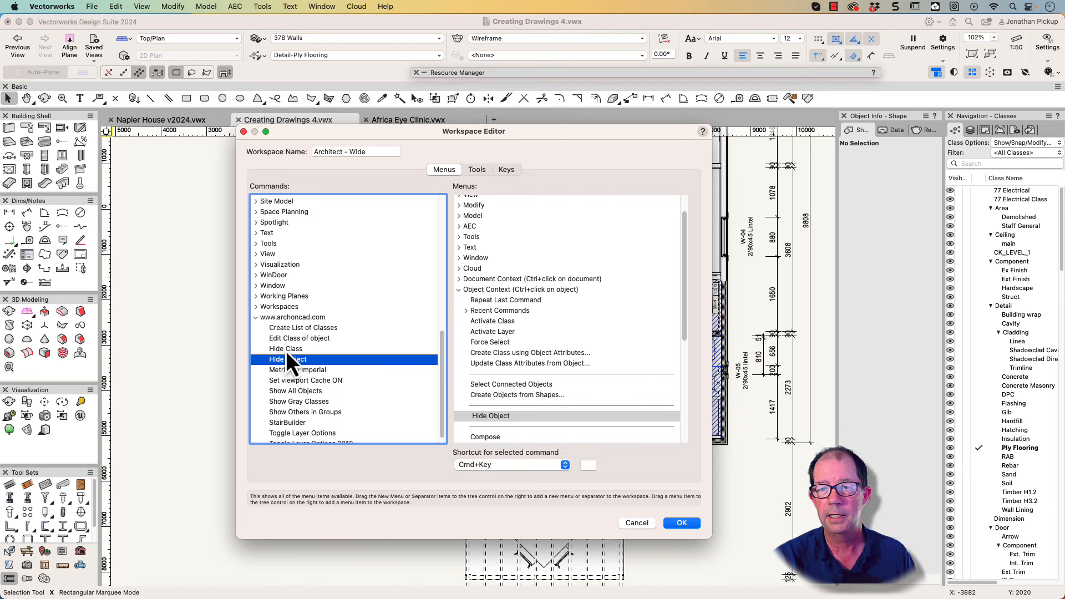
drag(286, 349, 508, 416)
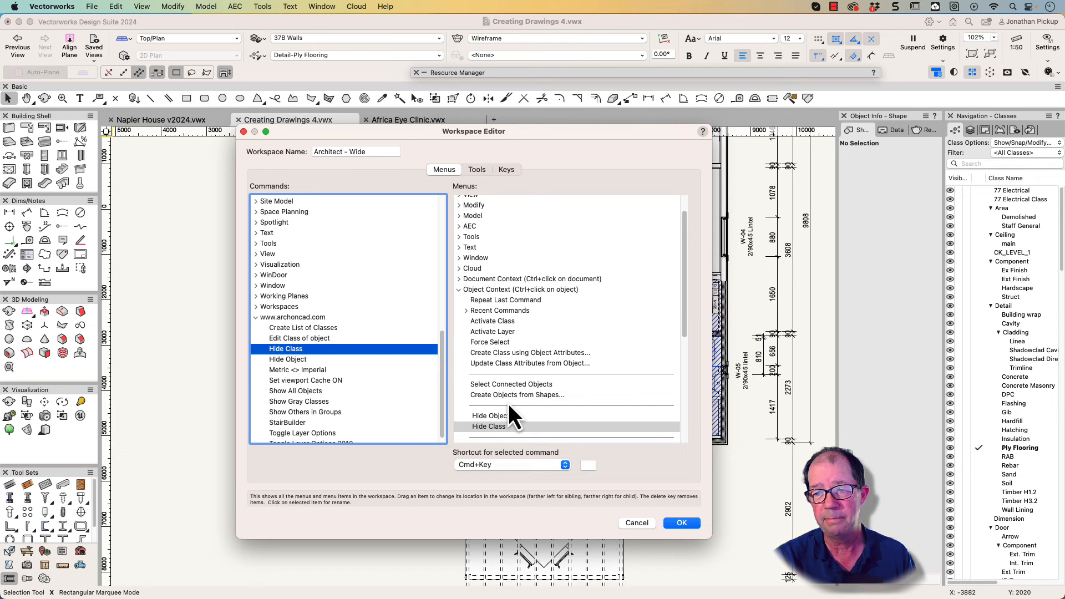
Save the edited workspace as a modified copy and acknowledge the notice
click(682, 523)
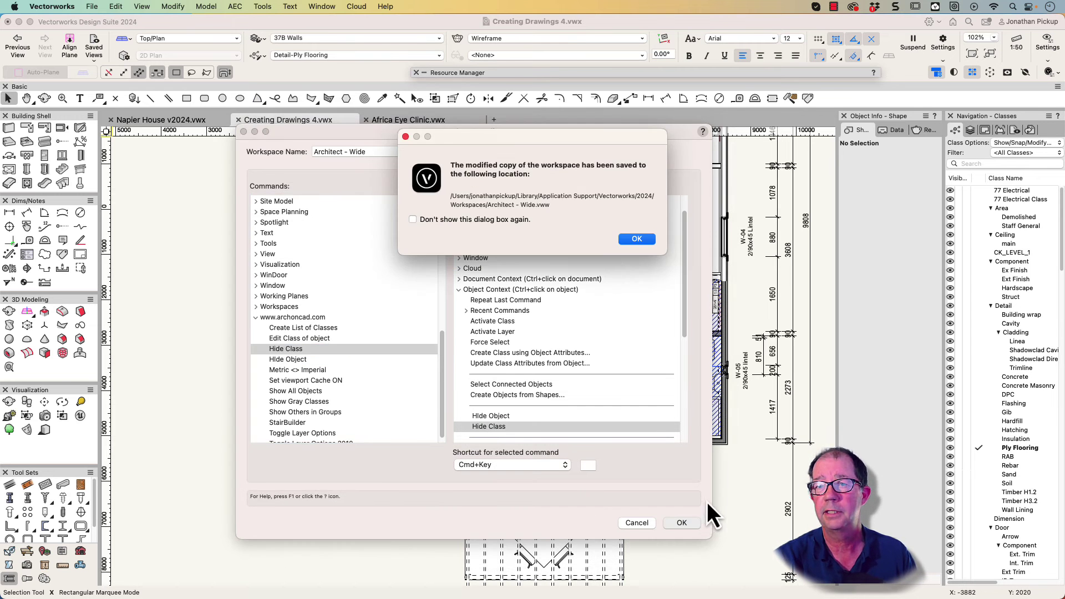
click(637, 239)
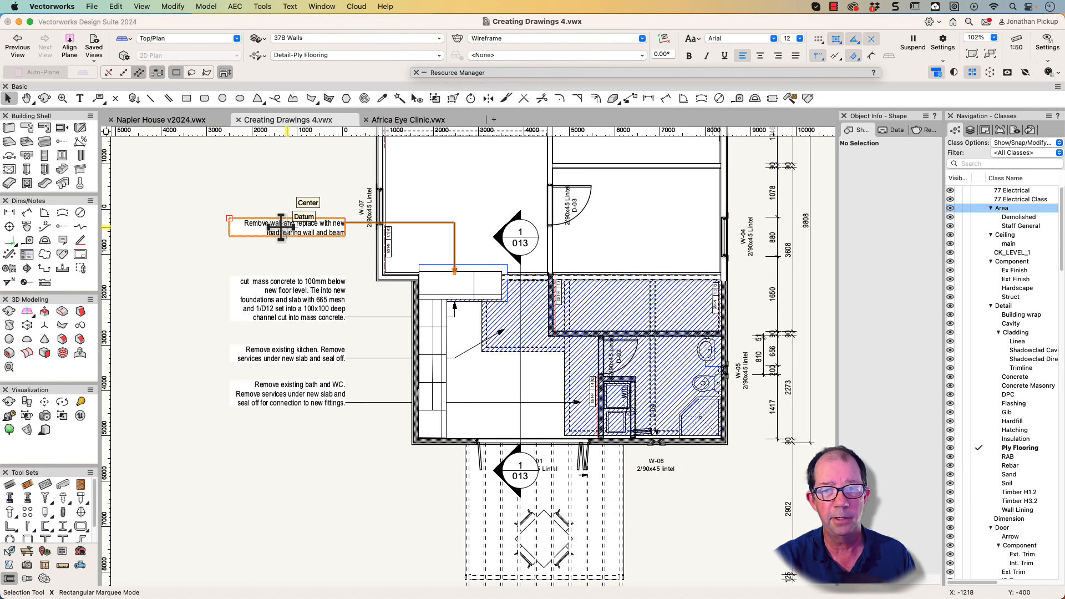
Hide the Remove wall callout and the left wall's window data tag individually
right_click(278, 227)
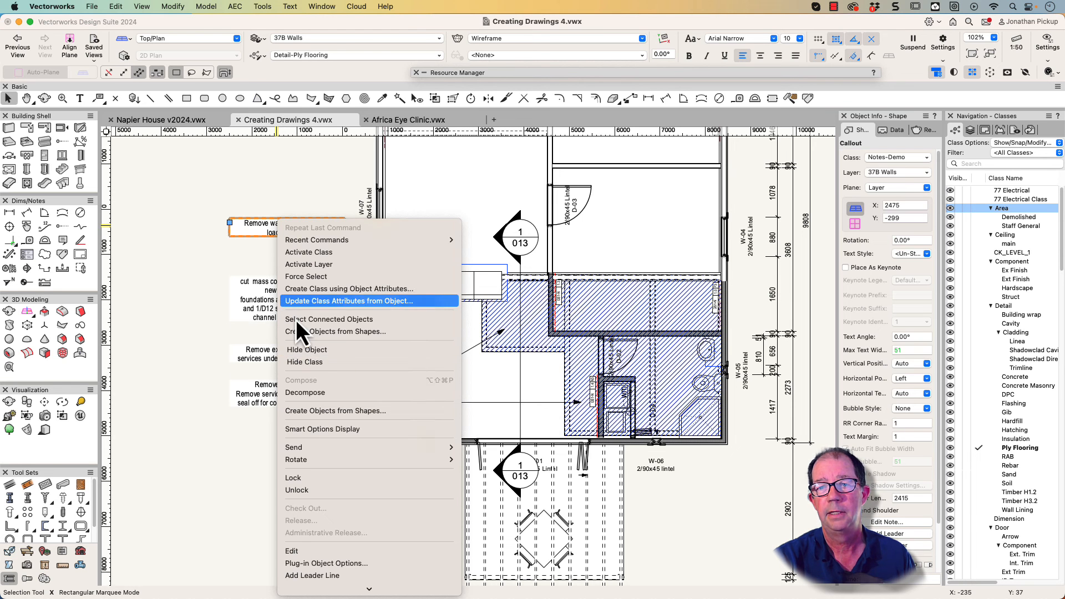
click(313, 351)
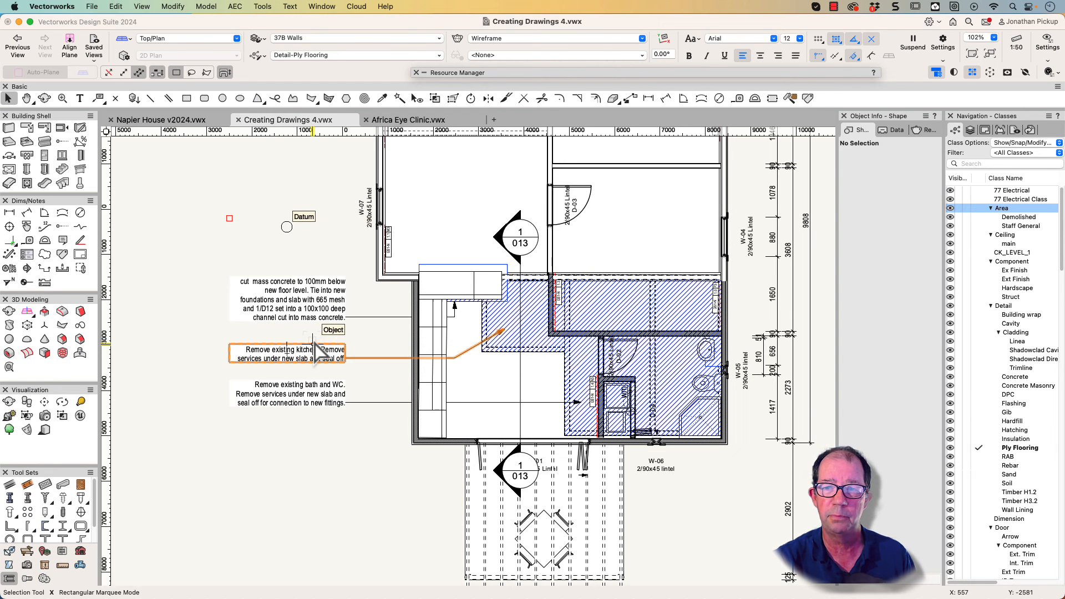
right_click(366, 212)
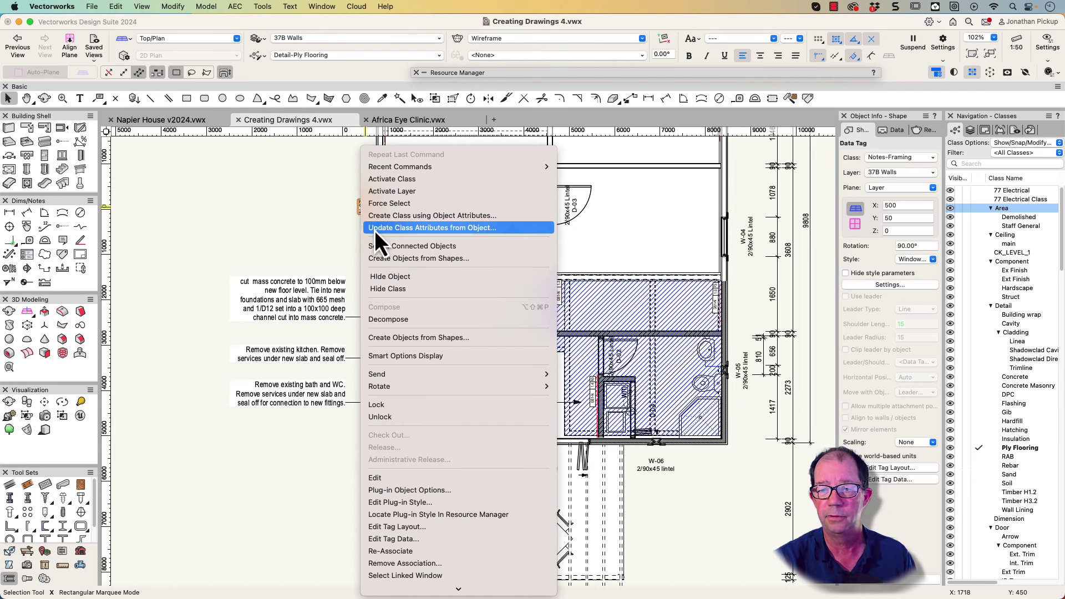
click(375, 277)
Hide the right wall's window data tag with Hide Object
drag(369, 210, 759, 241)
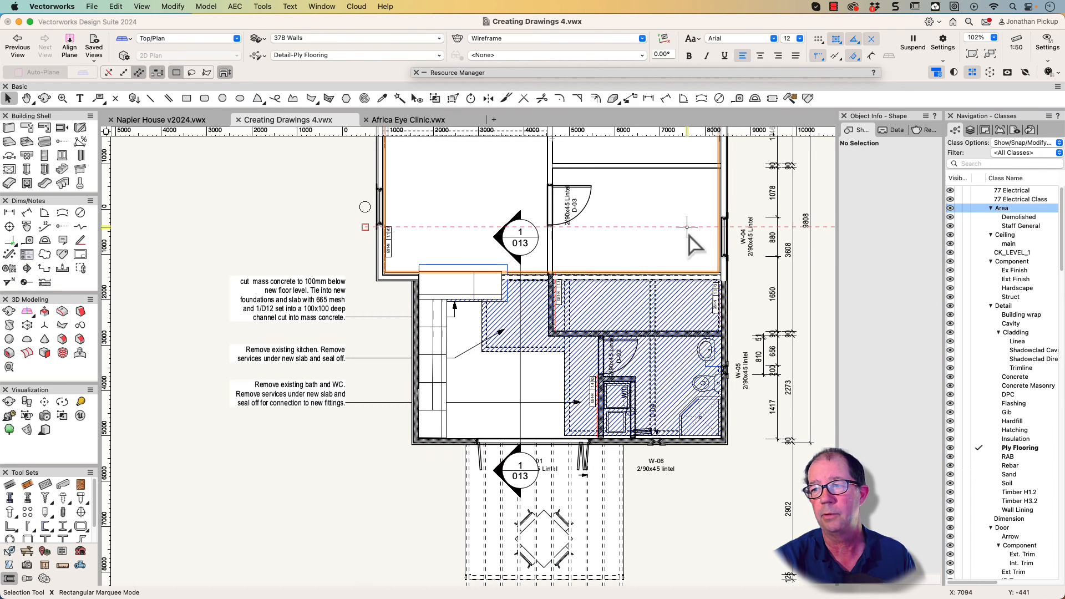
right_click(751, 241)
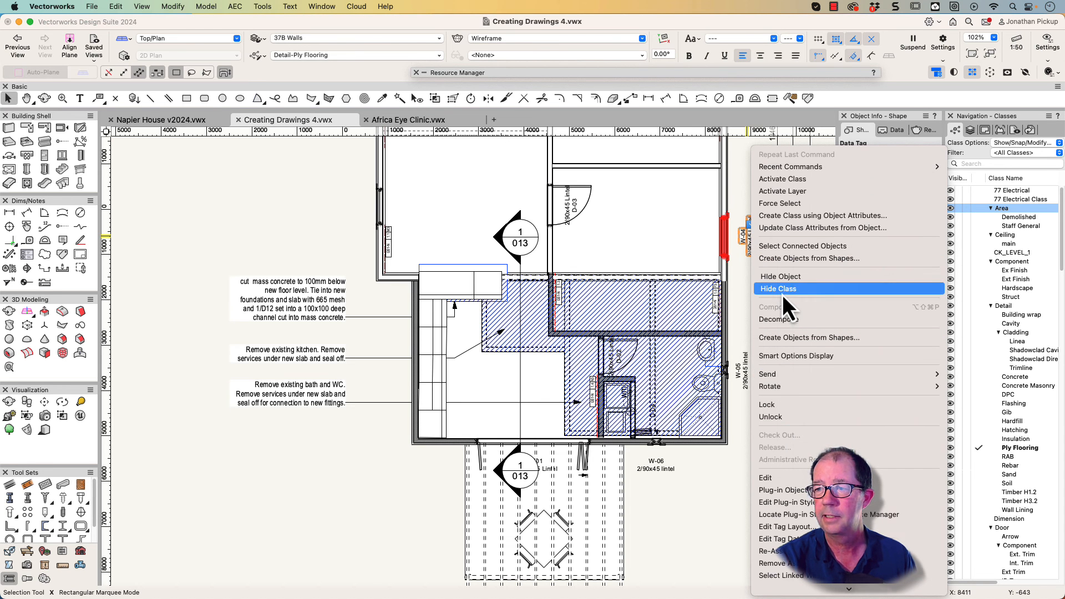
click(783, 277)
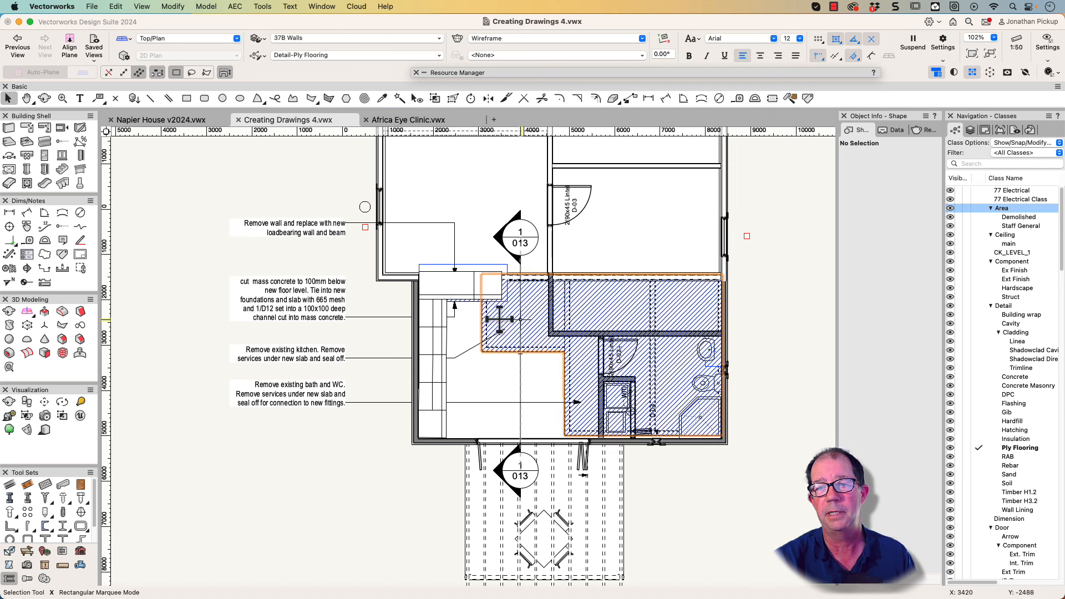
Hide the Remove wall note alone, then the whole class of the cut mass concrete note
right_click(297, 235)
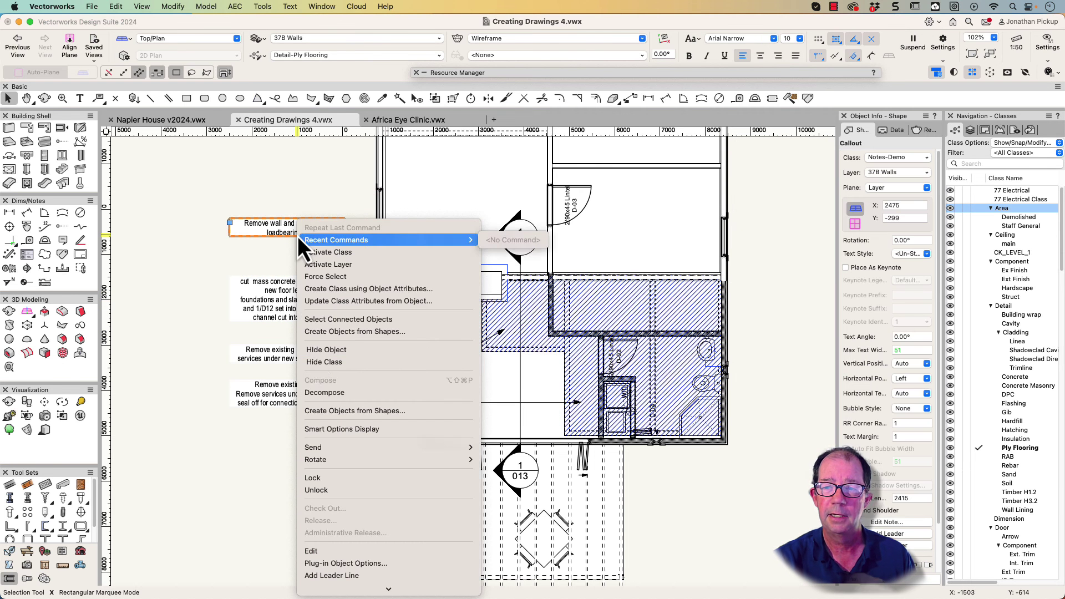
click(325, 350)
right_click(286, 291)
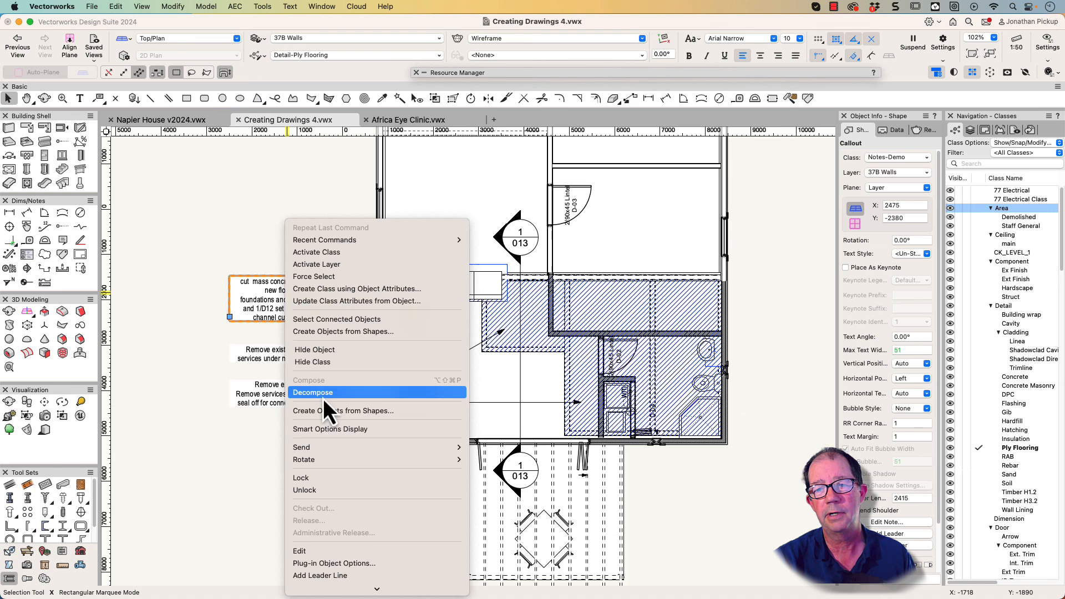
click(317, 364)
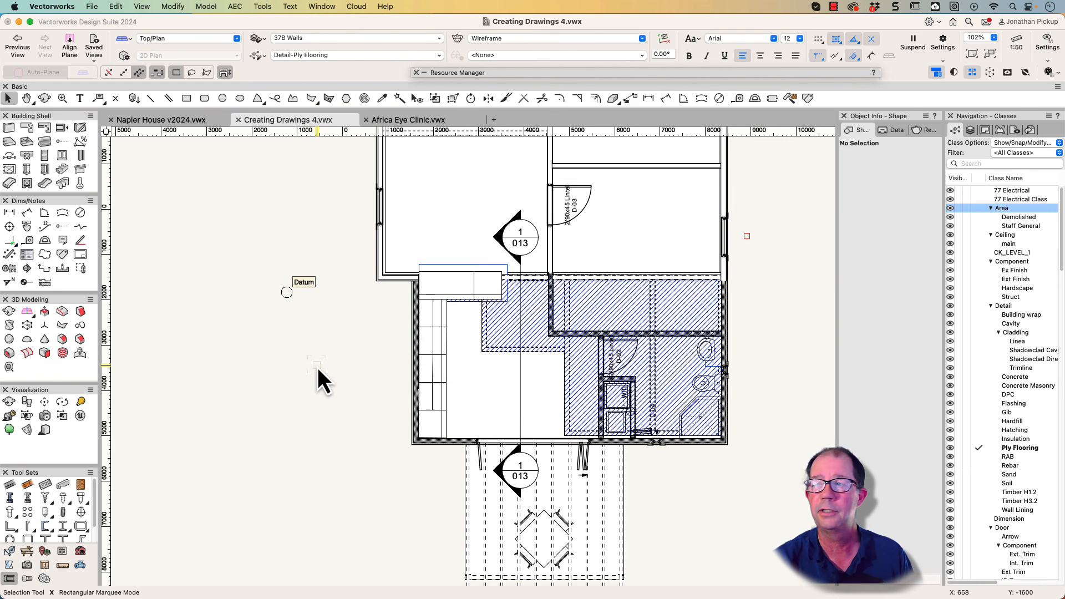
scroll(980, 406, down, 5)
scroll(980, 408, down, 5)
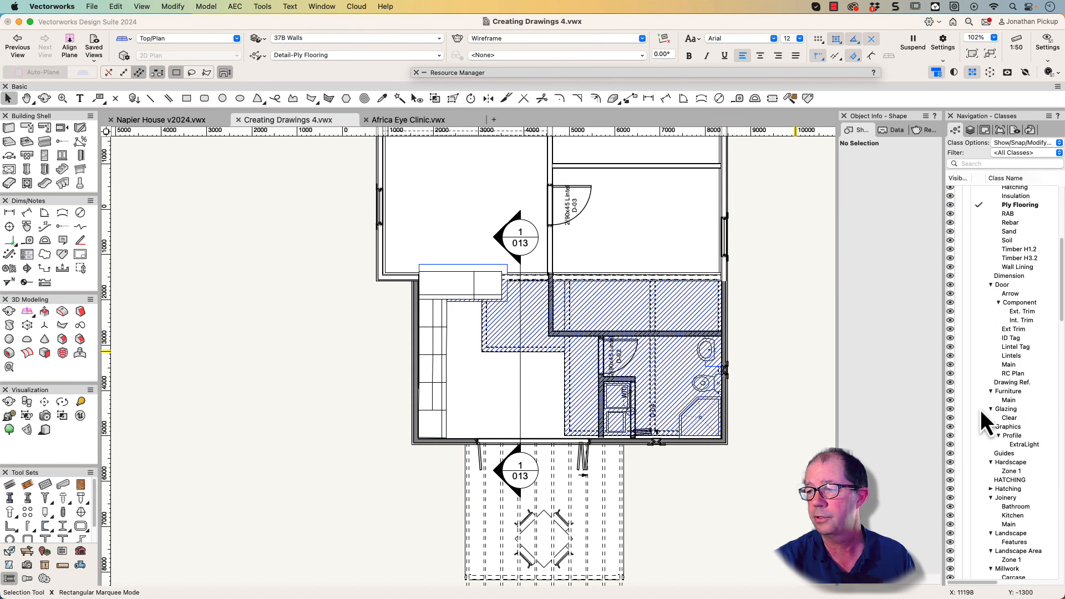
scroll(980, 411, down, 5)
scroll(981, 411, down, 3)
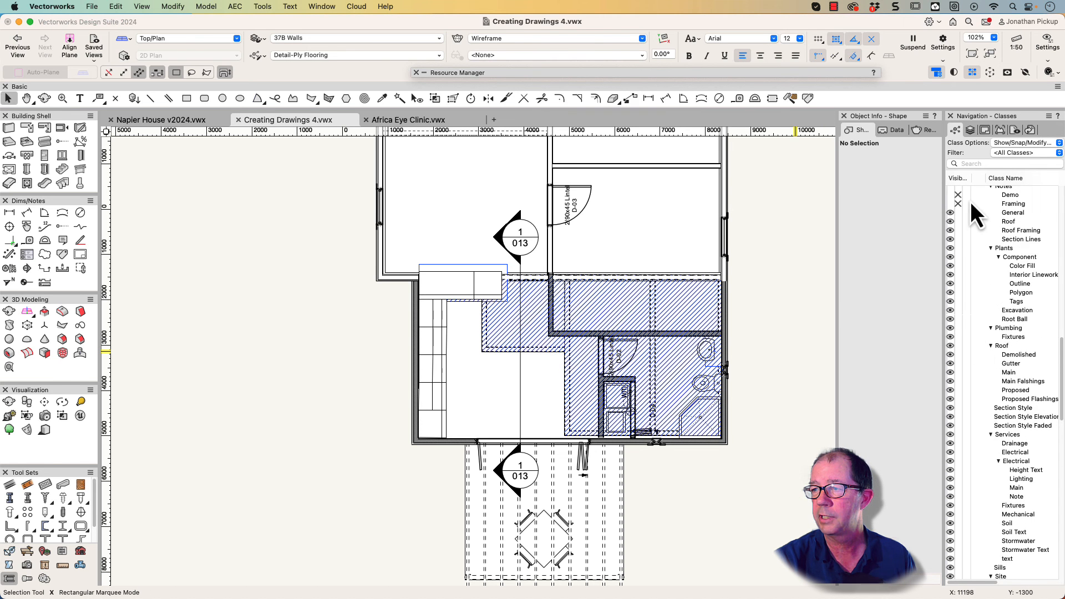
scroll(975, 250, up, 5)
Make the Notes Demo and Framing classes visible again in the Navigation palette
click(952, 323)
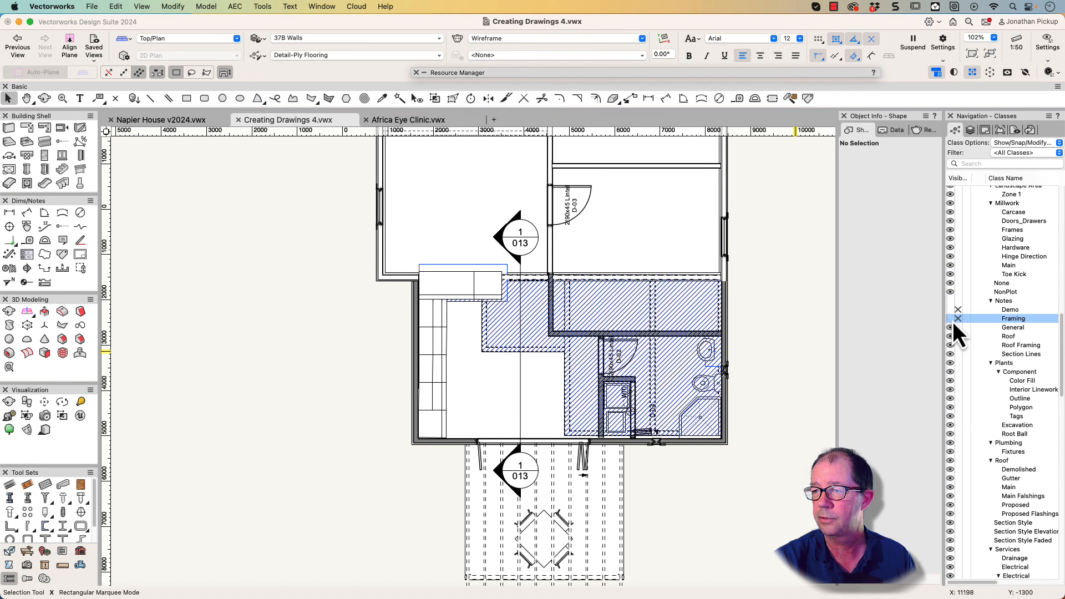
click(951, 313)
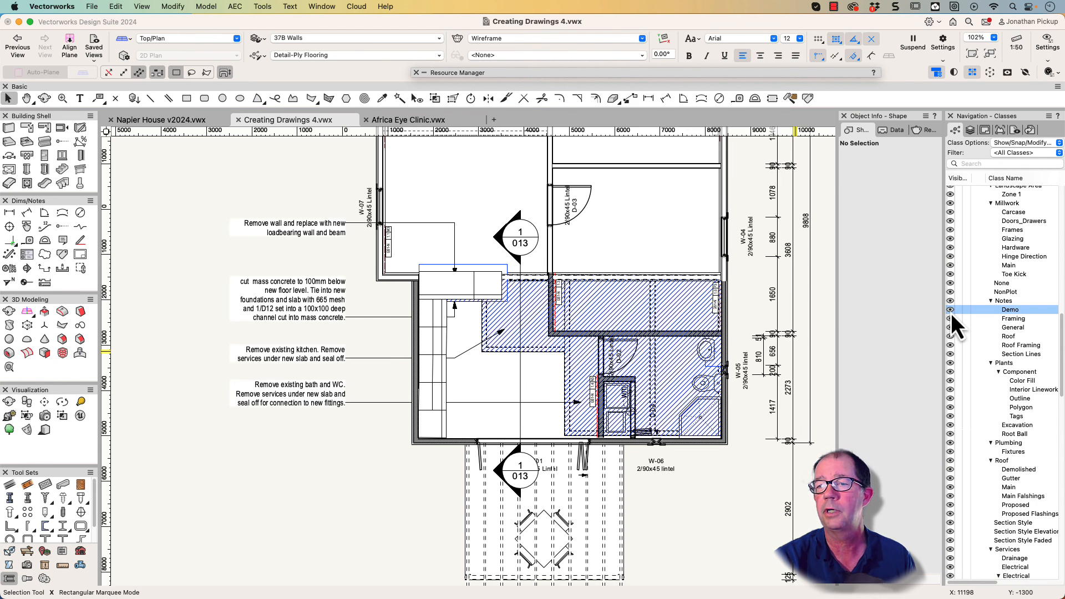
Hide the right wall's brace alone, then the left brace's Notes-Framing class
right_click(717, 287)
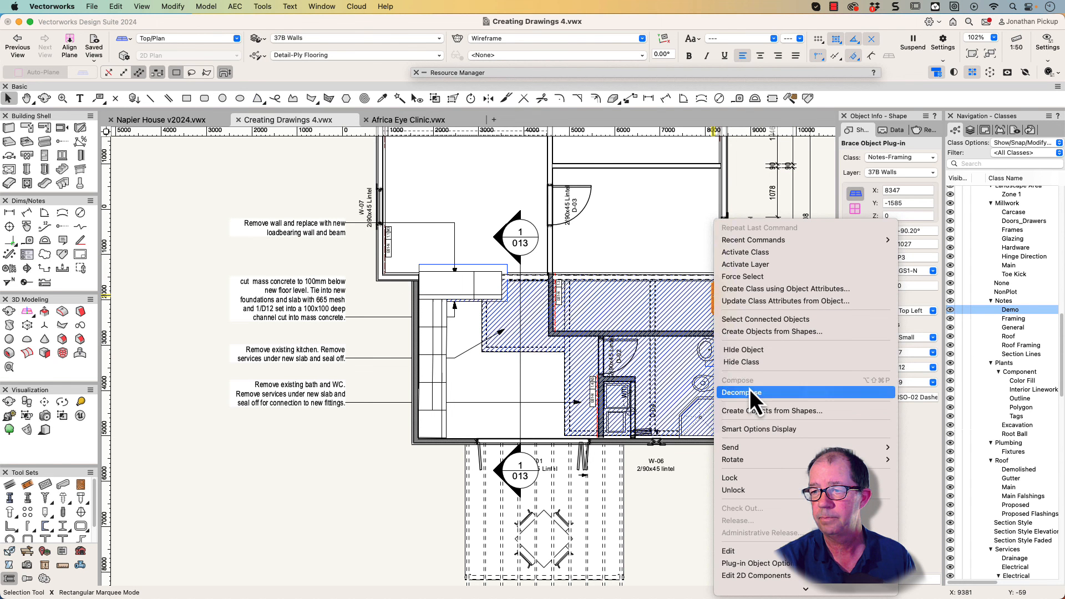
click(747, 350)
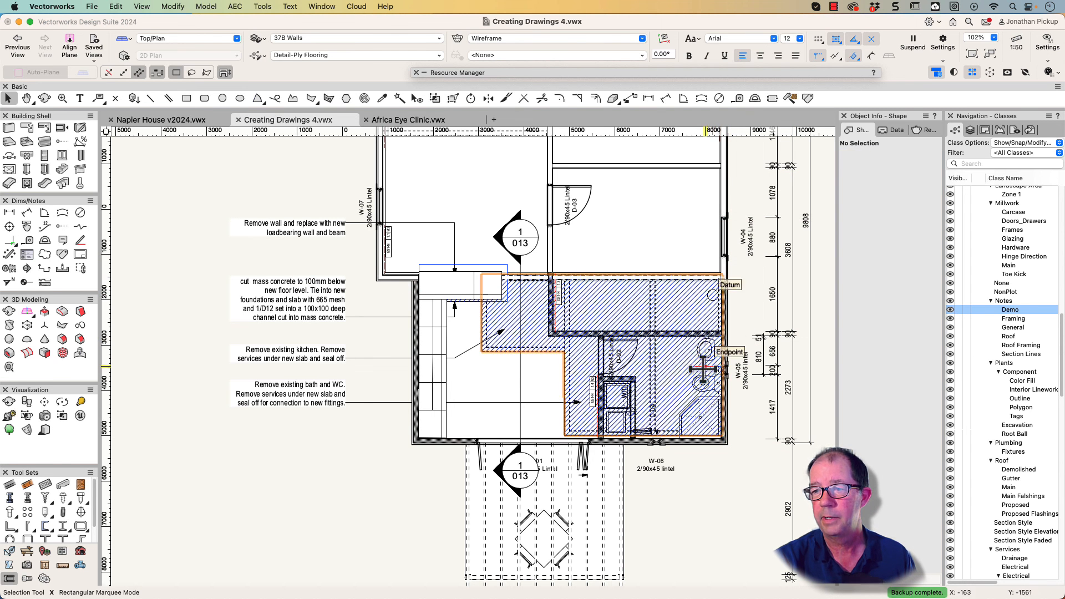
right_click(391, 240)
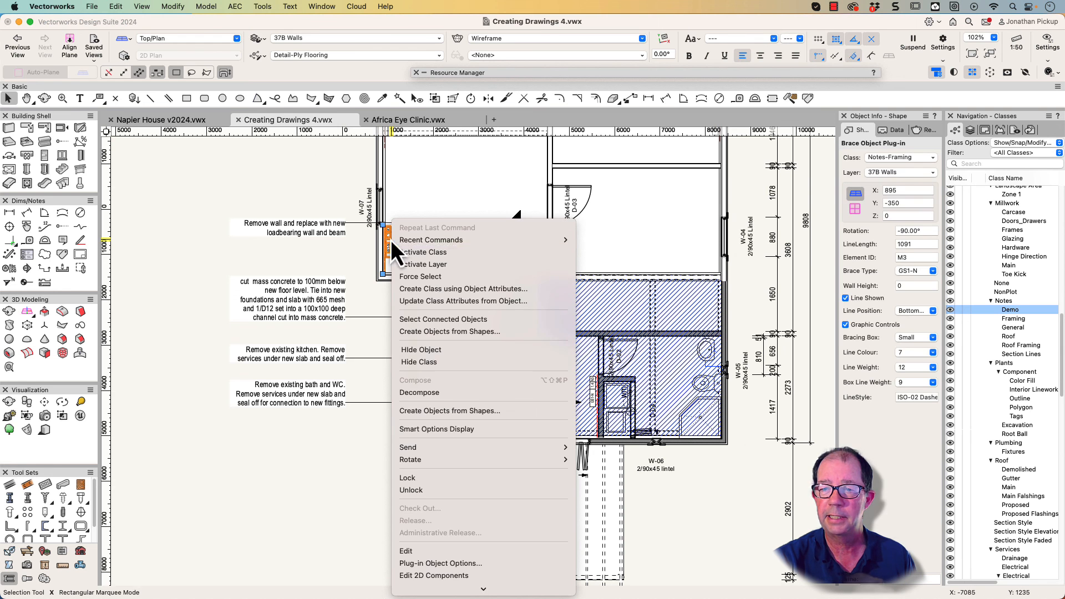
click(418, 361)
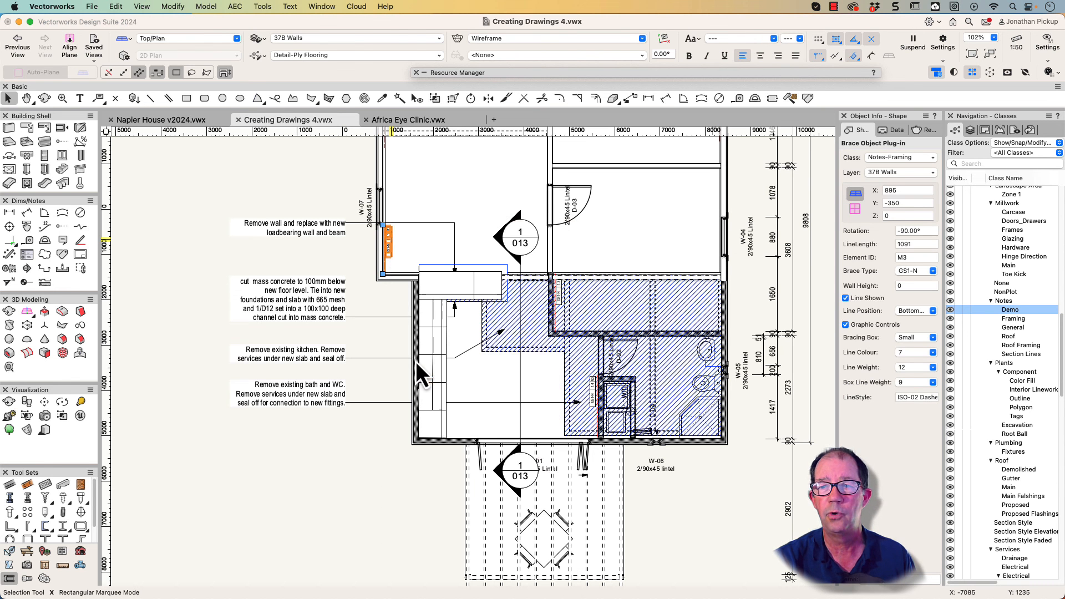